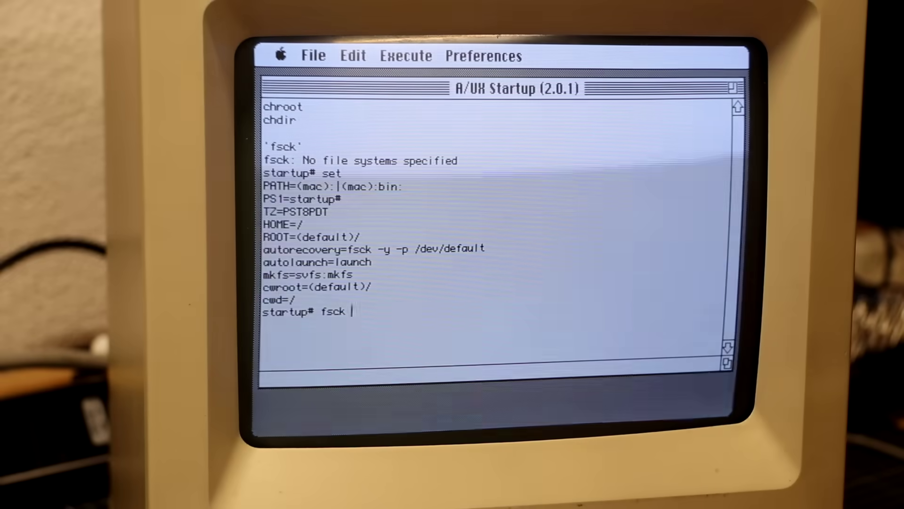
text(-y -)
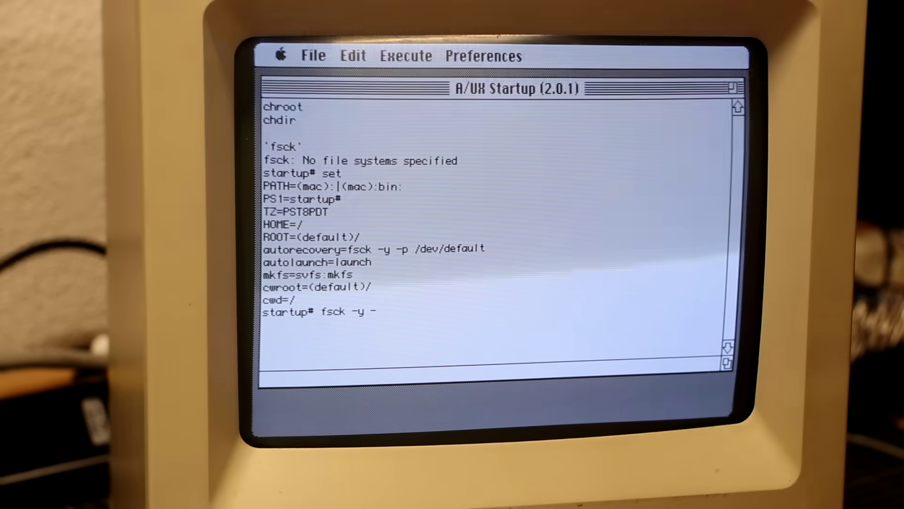
text(p /dev/defo)
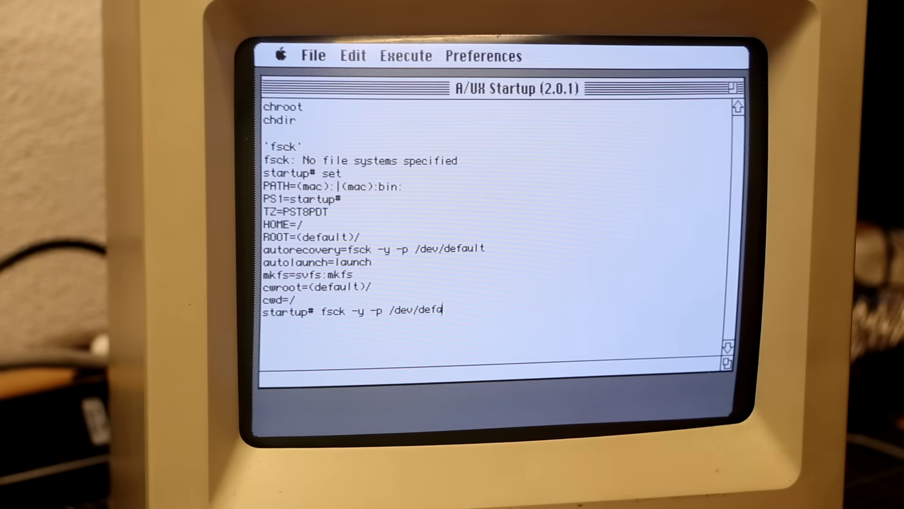
Run fsck -y -p /dev/default to check the default disk and auto-approve repairs.
key(Return)
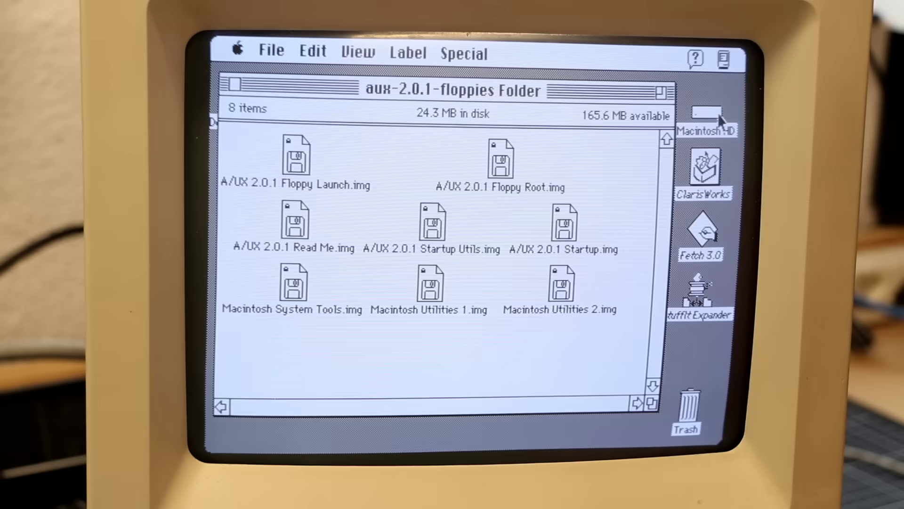
Open Macintosh HD and then the unstuffed aux-2.0.1-floppies Folder of floppy images.
double_click(707, 113)
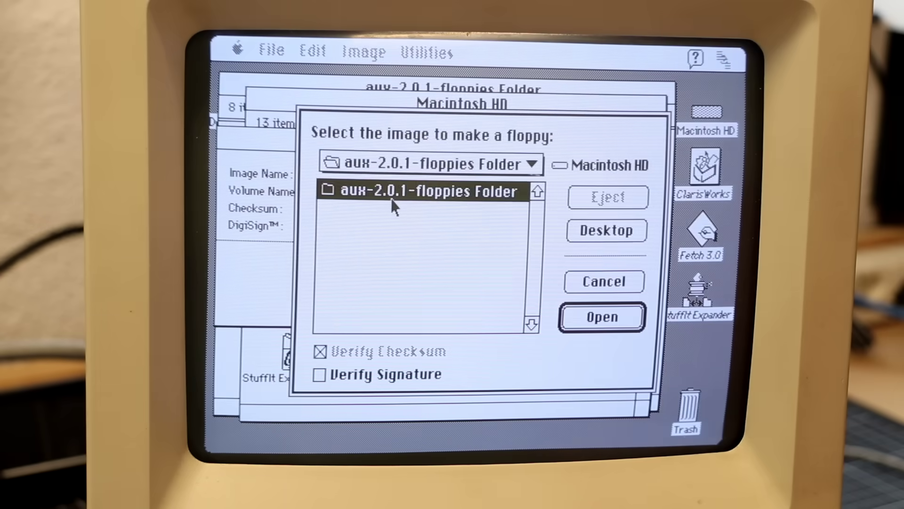
double_click(392, 199)
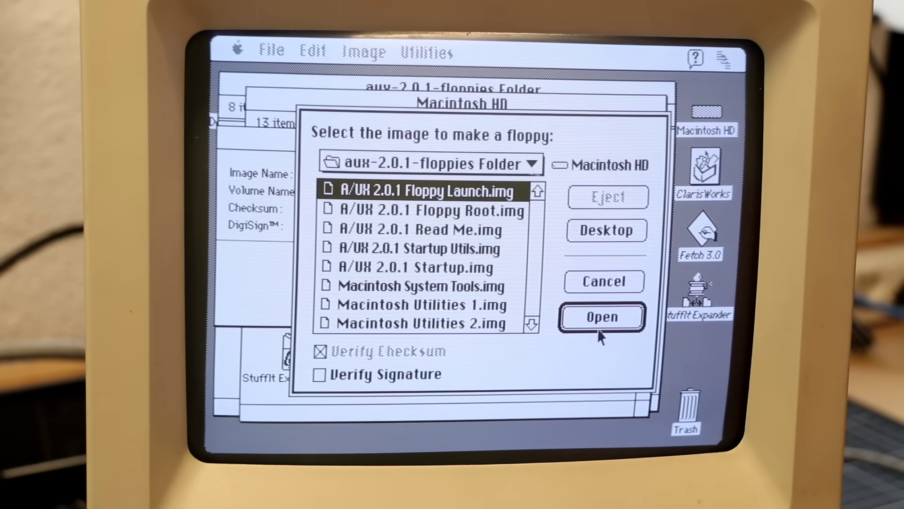
Load A/UX 2.0.1 Floppy Launch.img from aux-2.0.1-floppies Folder into Disk Copy.
click(599, 323)
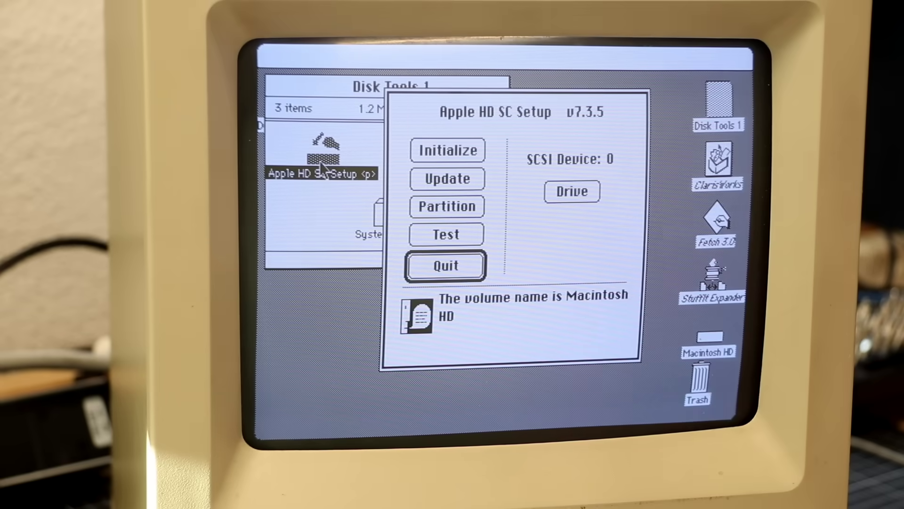
Begin partitioning the hard disk using the Custom partition option.
click(460, 206)
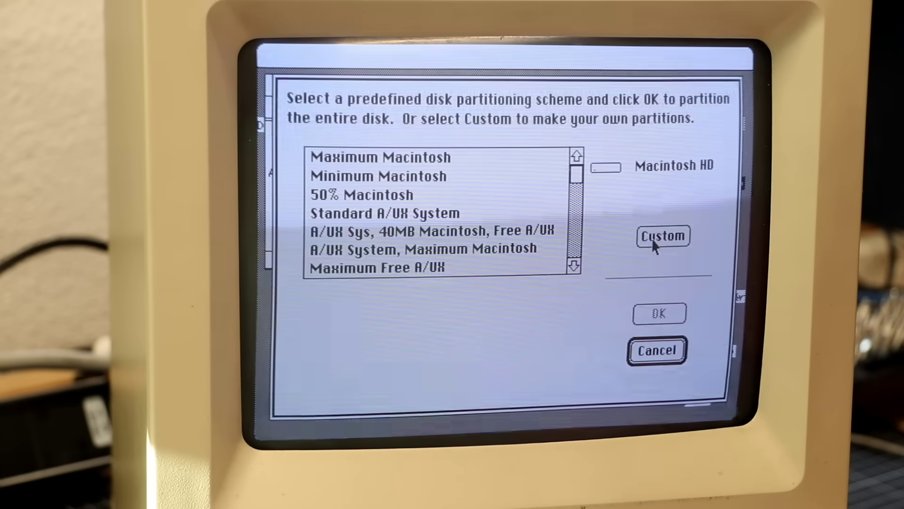
click(653, 240)
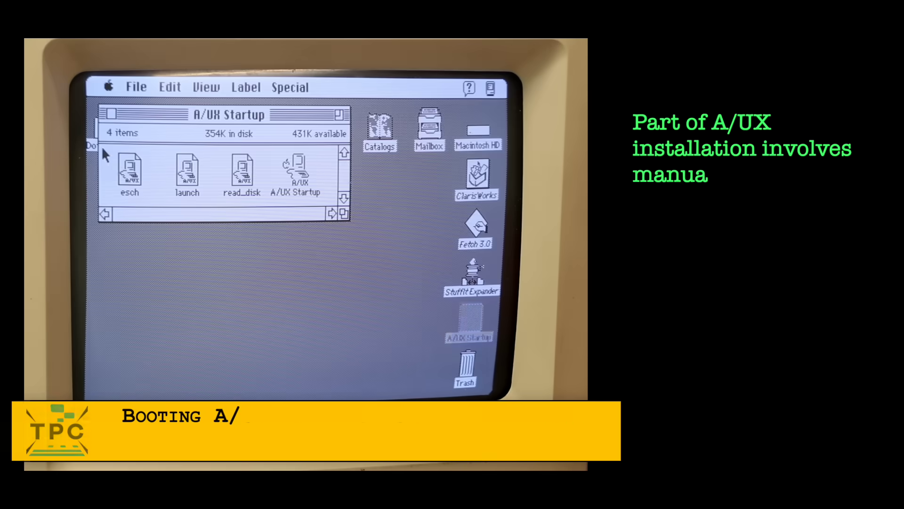
Copy the four A/UX Startup files and the bin folder onto Macintosh HD.
drag(104, 155, 301, 187)
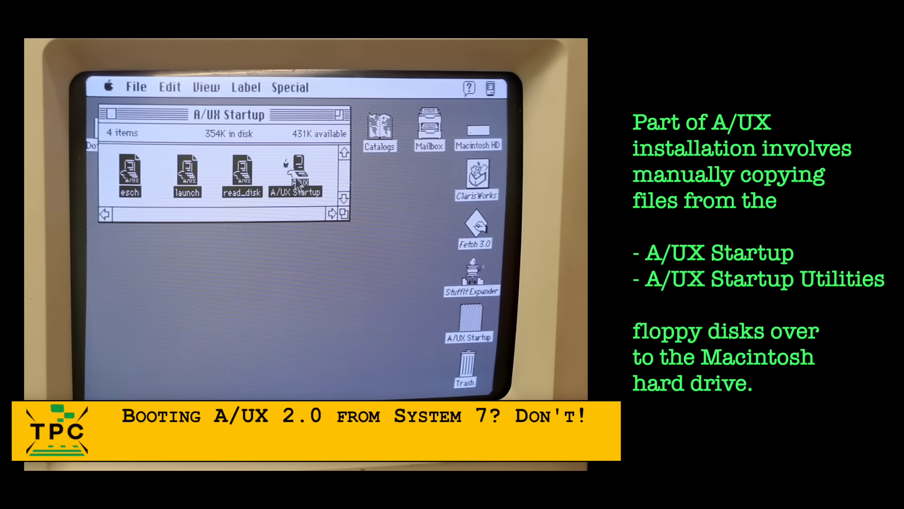
drag(300, 185, 479, 145)
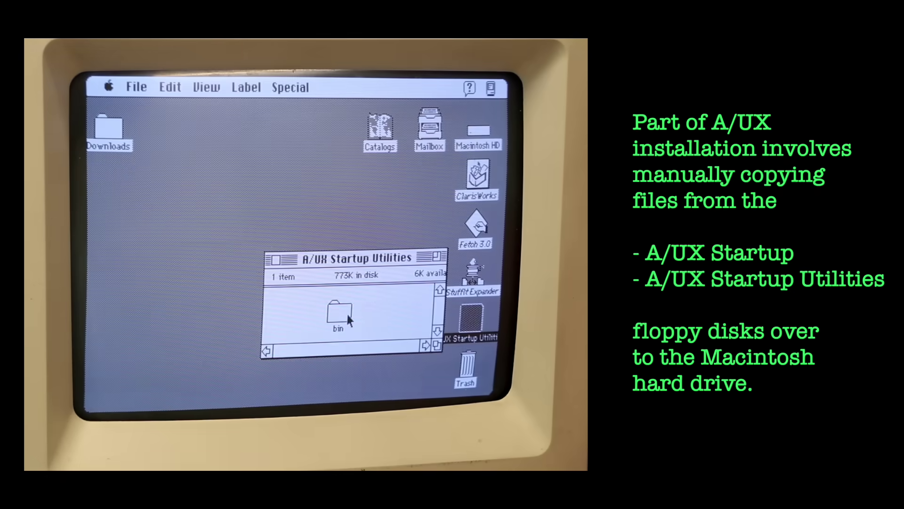
drag(348, 320, 481, 141)
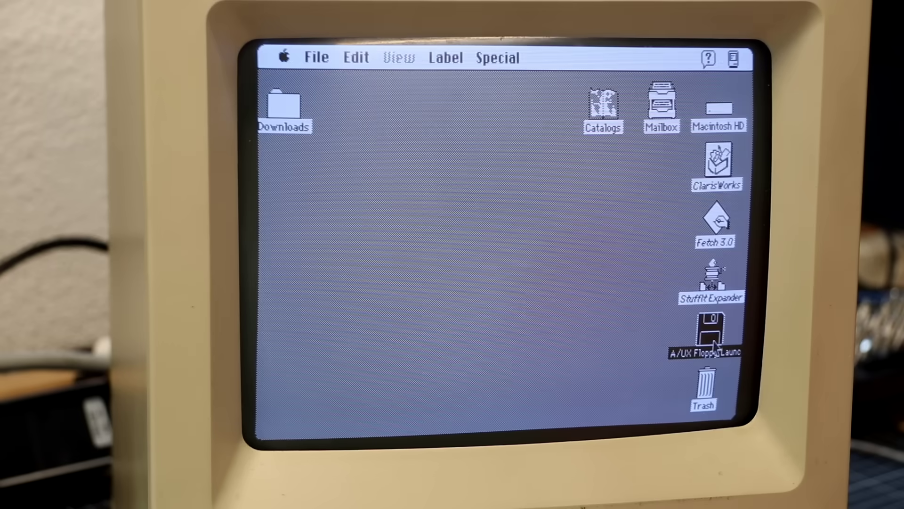
Launch A_UX Install from the A/UX Floppy Launch disk.
double_click(712, 329)
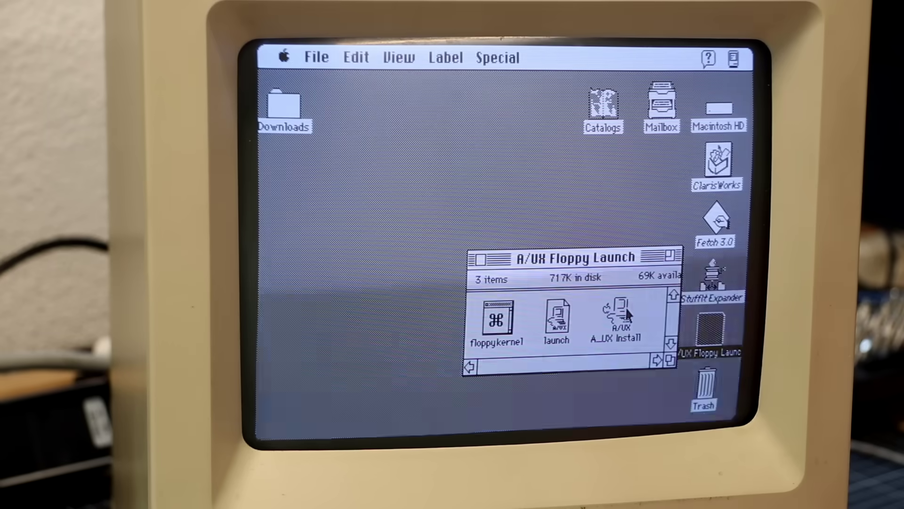
click(625, 311)
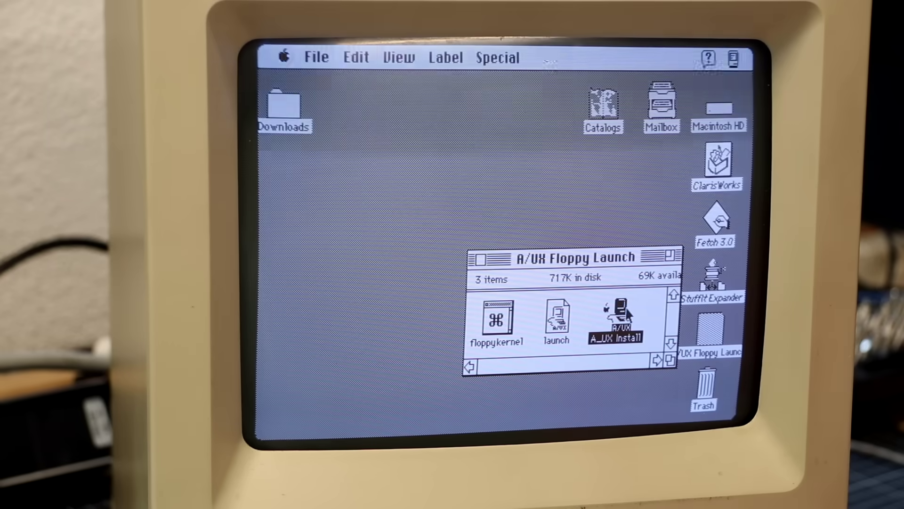
double_click(625, 311)
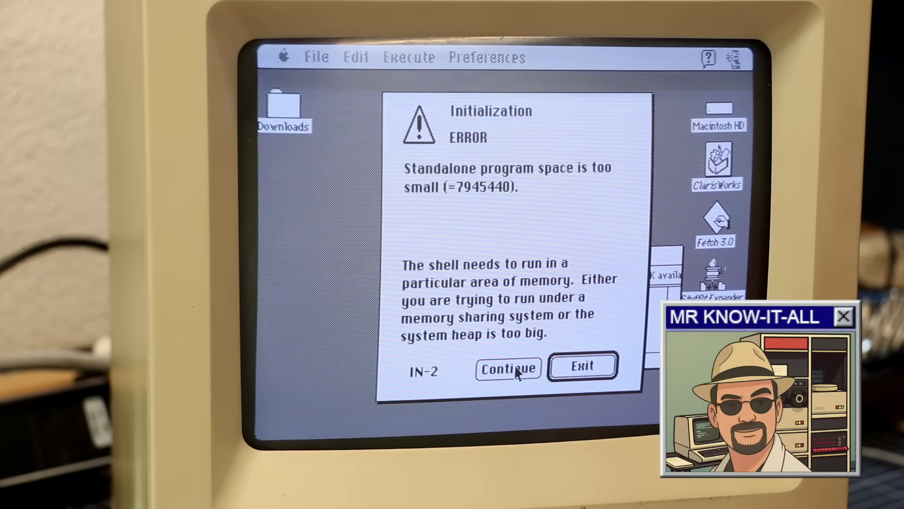
Continue past the program space error, memory warning and copyright notice.
click(515, 368)
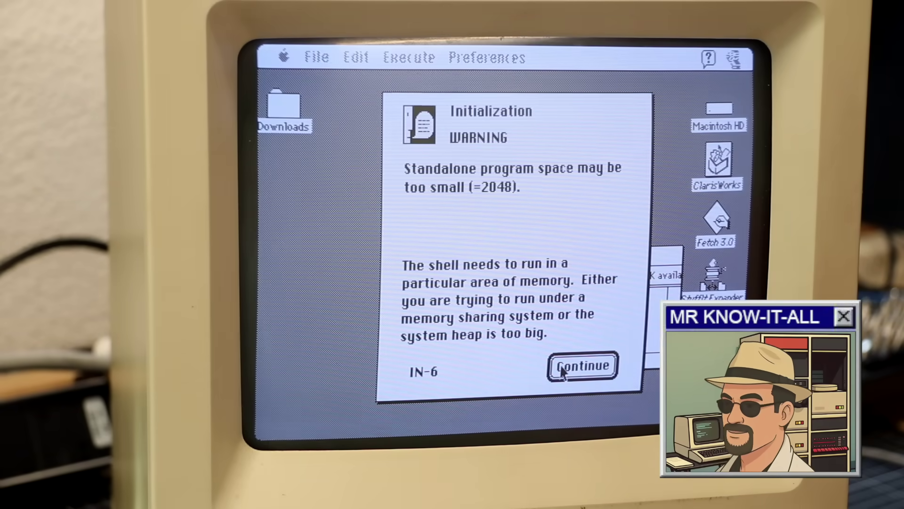
click(563, 372)
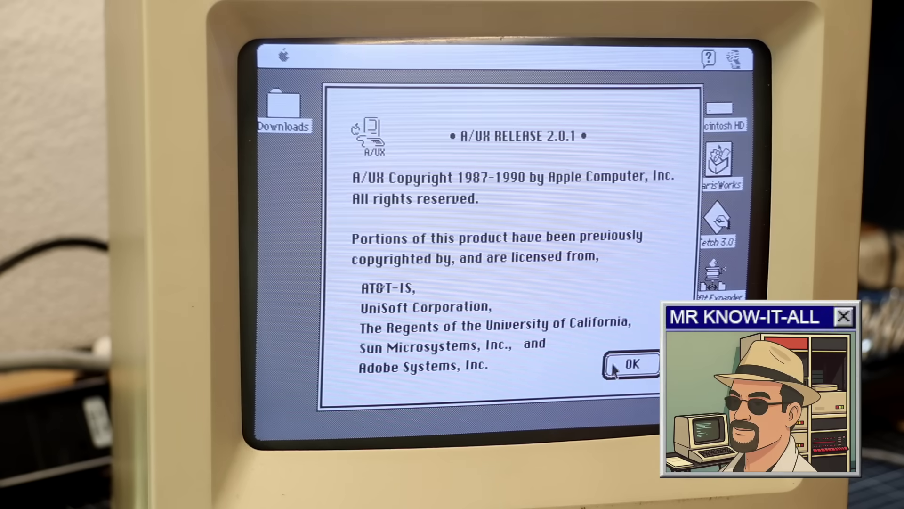
click(613, 367)
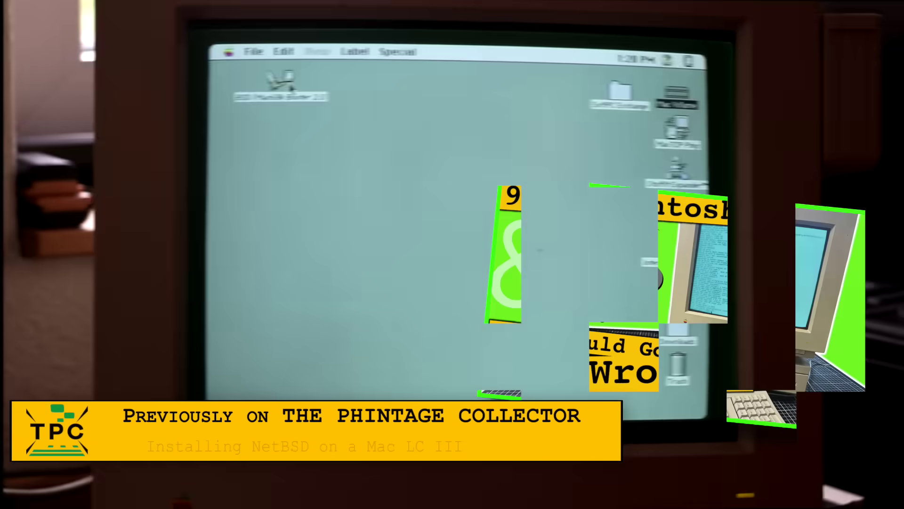
Launch BSD/Mac68k Booter 2.0 and bring up its Options > Booting settings.
double_click(278, 99)
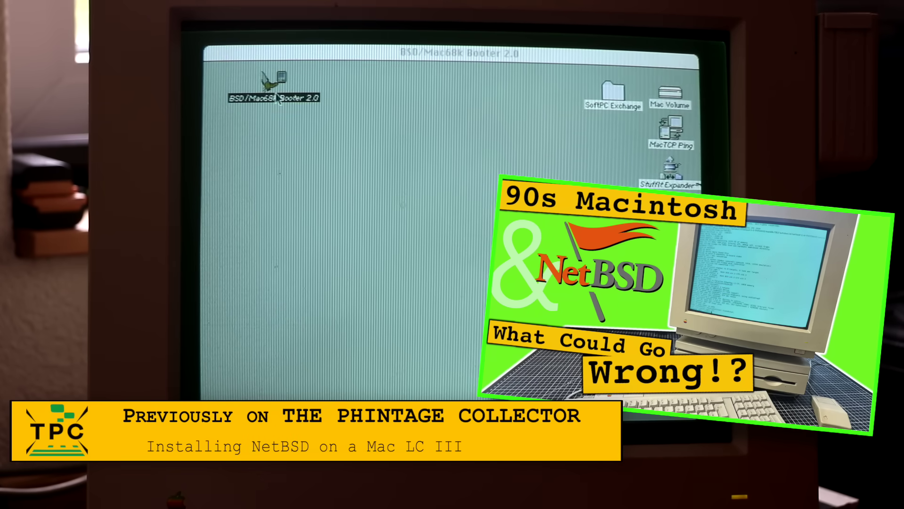
click(327, 57)
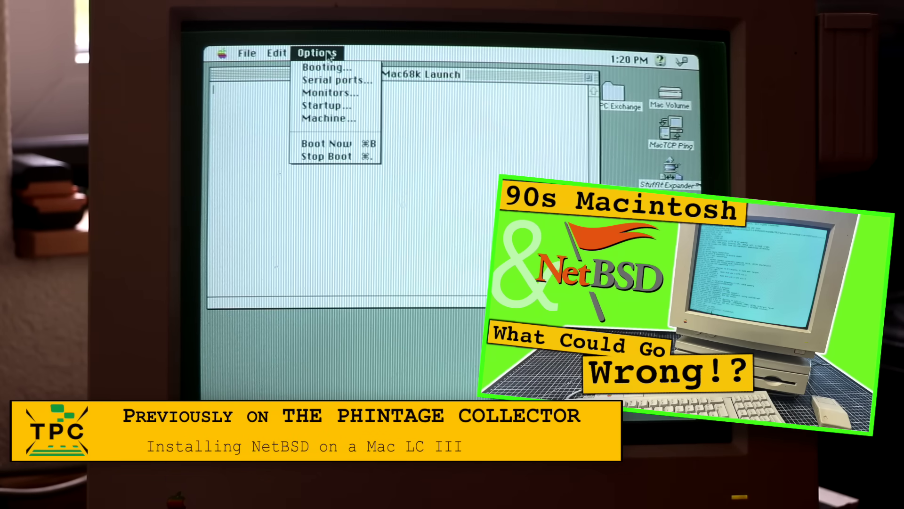
click(326, 67)
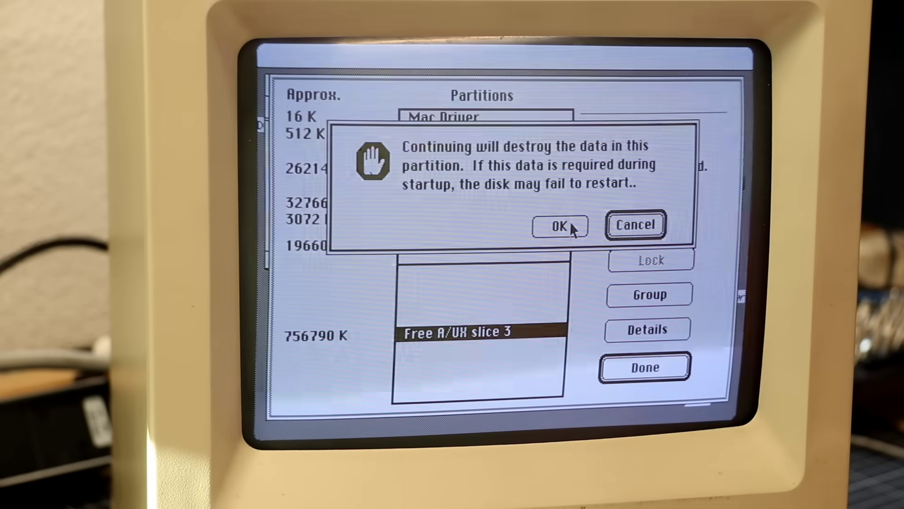
Remove free A/UX slice 3 and create a 10240 K Additional Mac Volume.
click(569, 226)
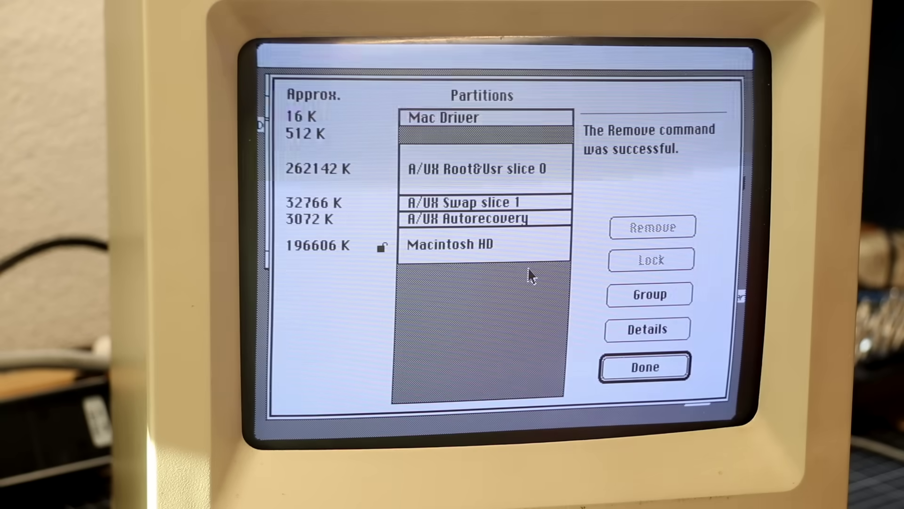
click(530, 274)
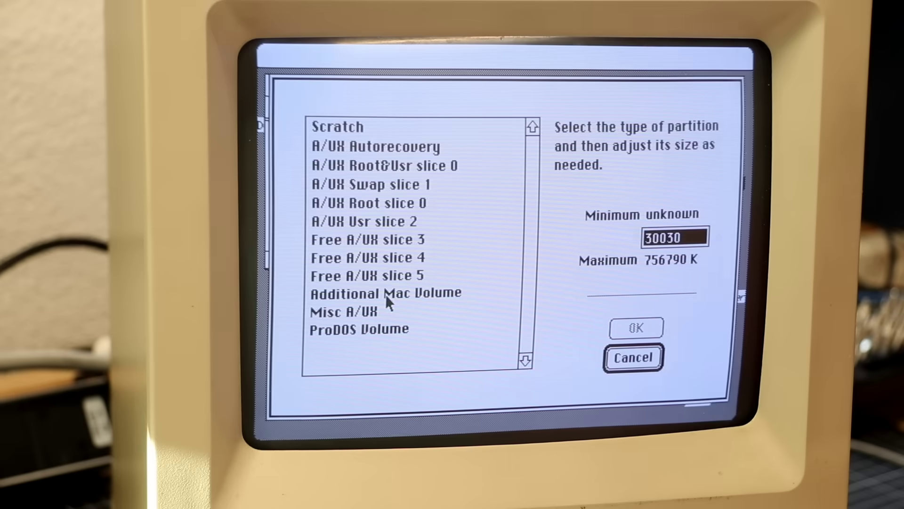
click(387, 294)
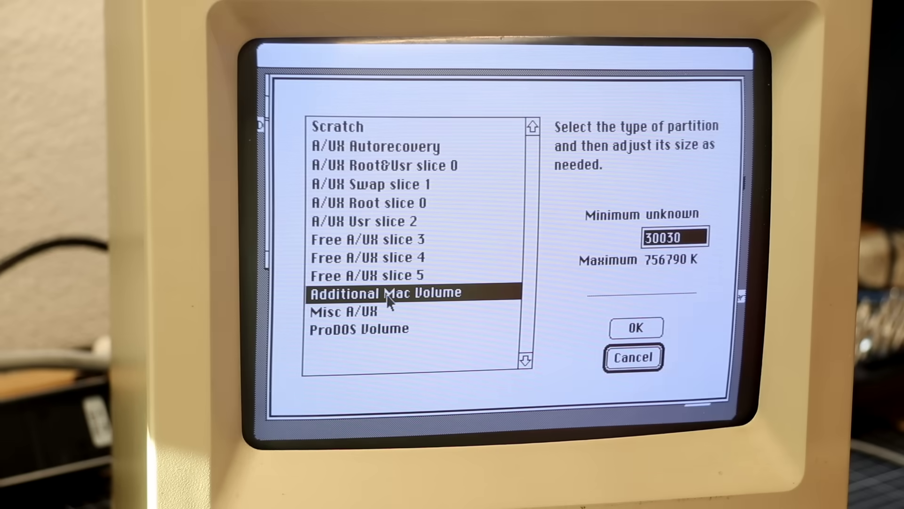
click(685, 241)
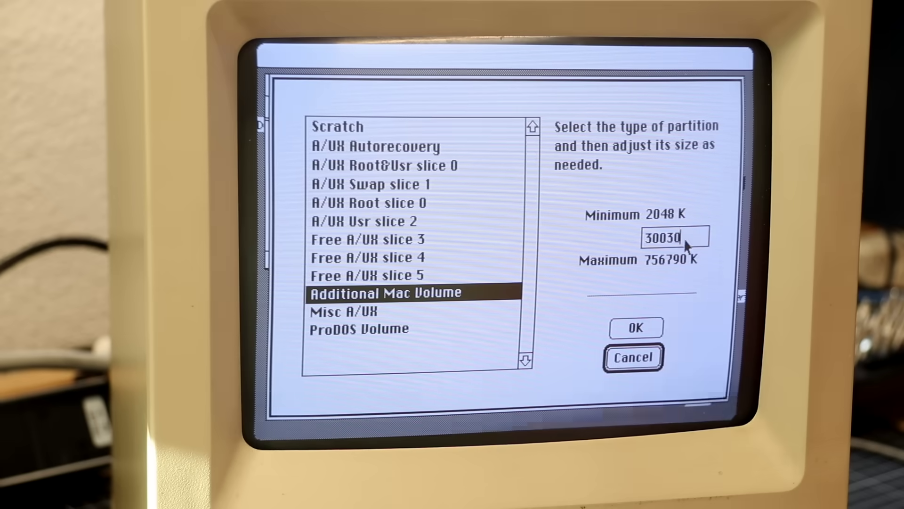
drag(685, 241, 646, 241)
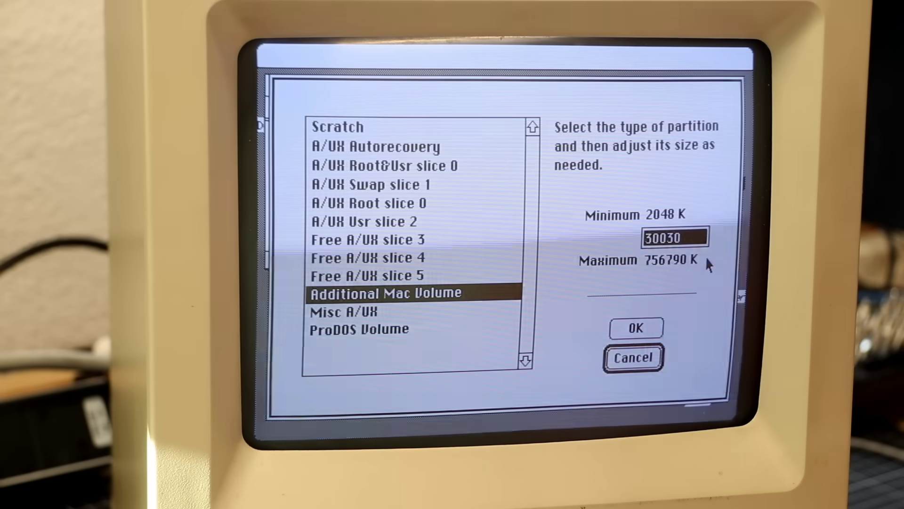
text(102)
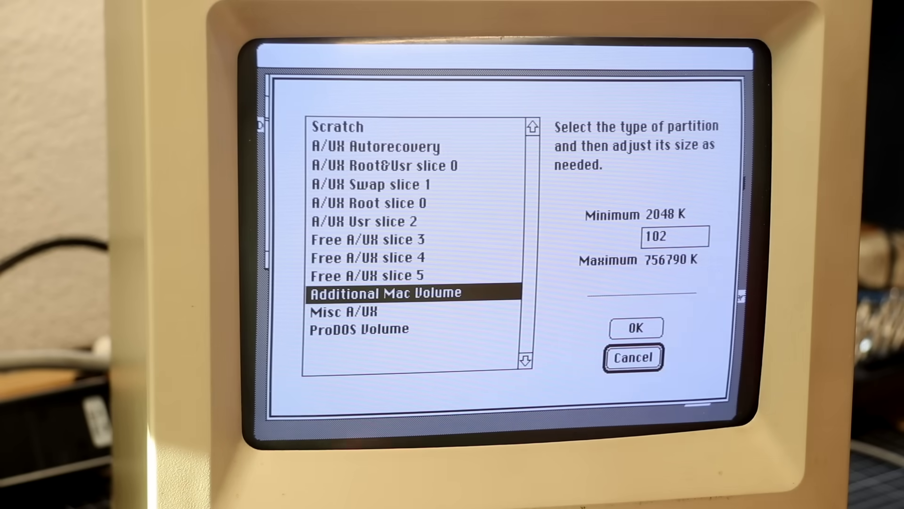
text(40)
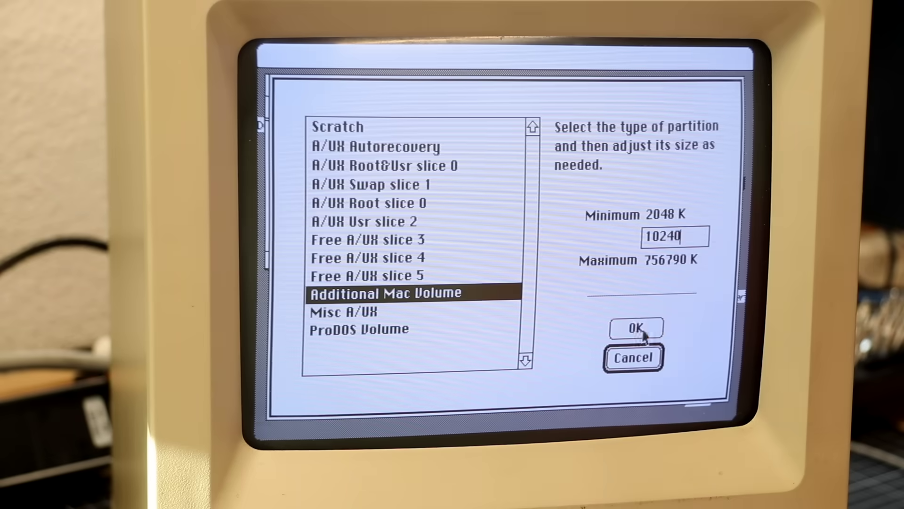
click(643, 334)
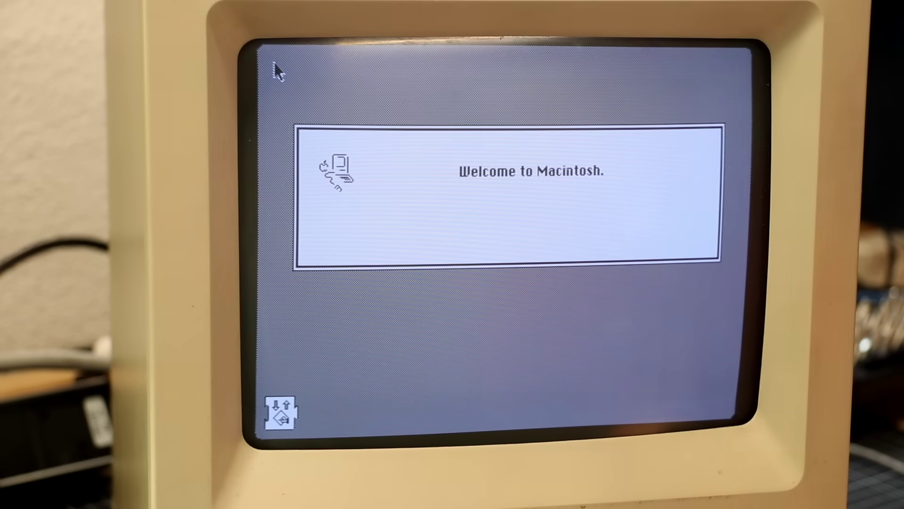
Choose System 6 (A/UX) as the startup volume in the Startup Disk control panel.
double_click(556, 305)
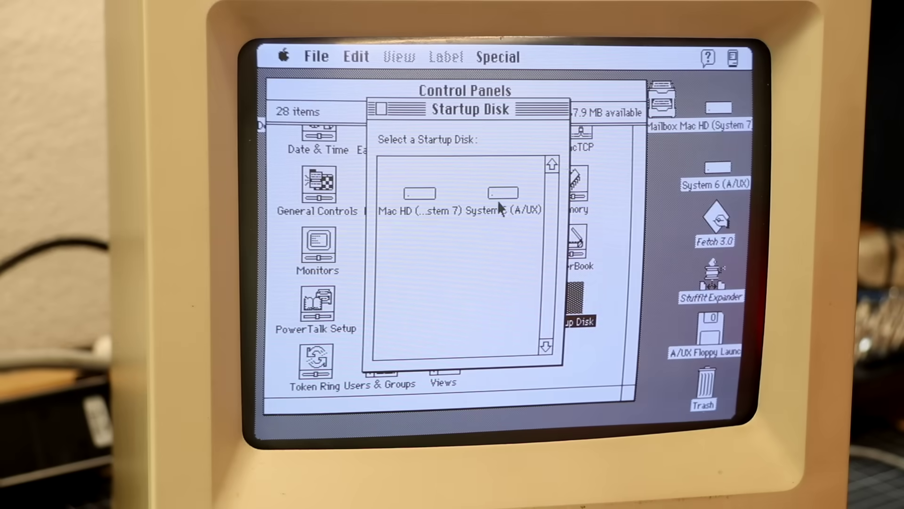
click(501, 198)
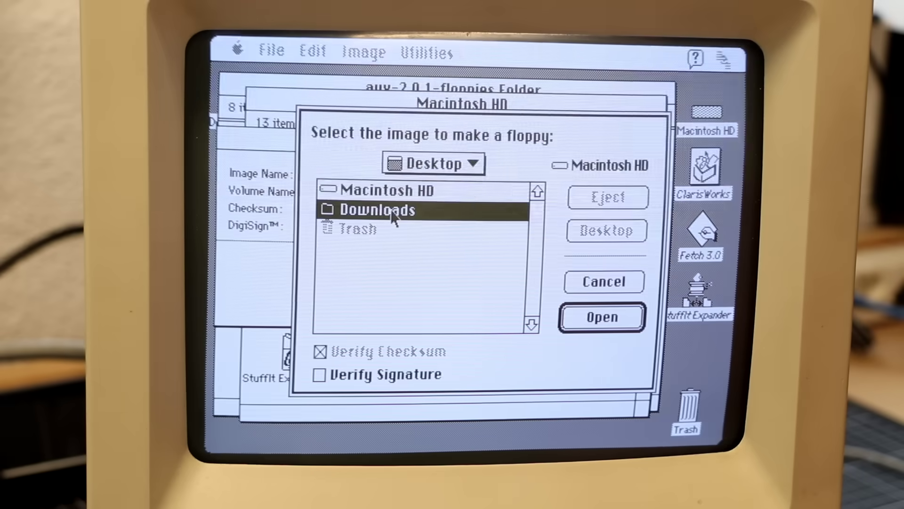
Browse through Downloads into aux-2.0.1-floppies Folder in the Make a Floppy dialog.
double_click(390, 209)
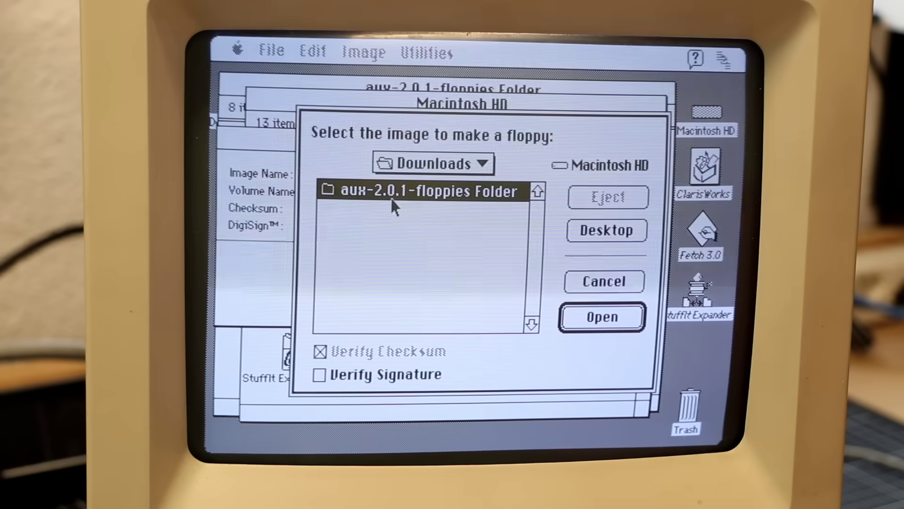
double_click(391, 199)
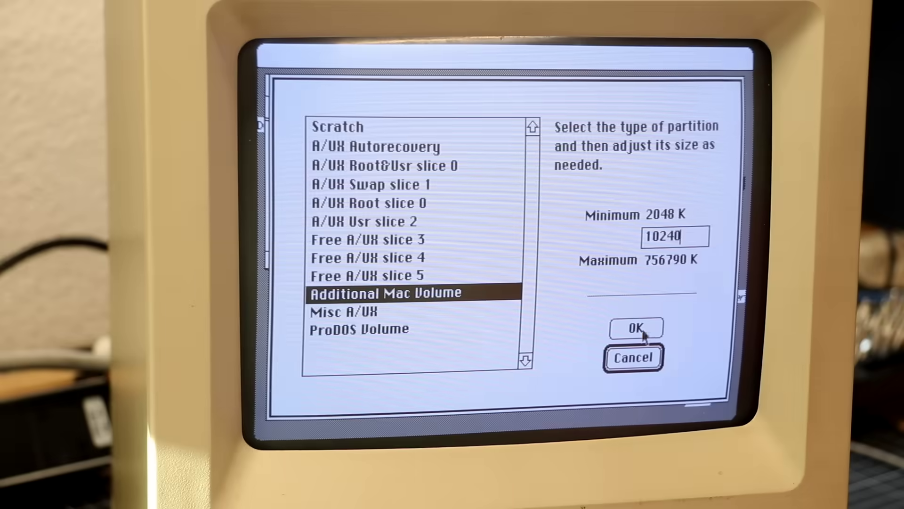
Confirm the new Mac volume partition, dismiss the installer welcome, and target the System 6 (A/UX) disk.
click(639, 332)
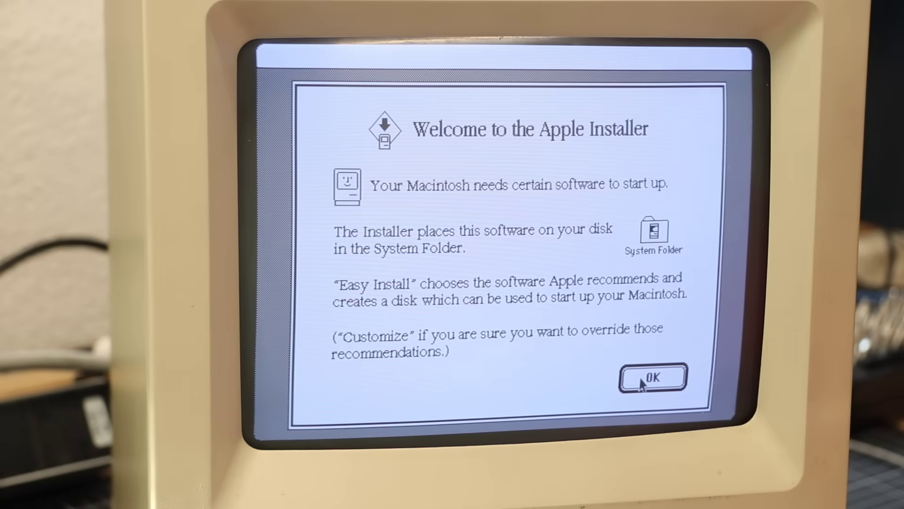
click(641, 380)
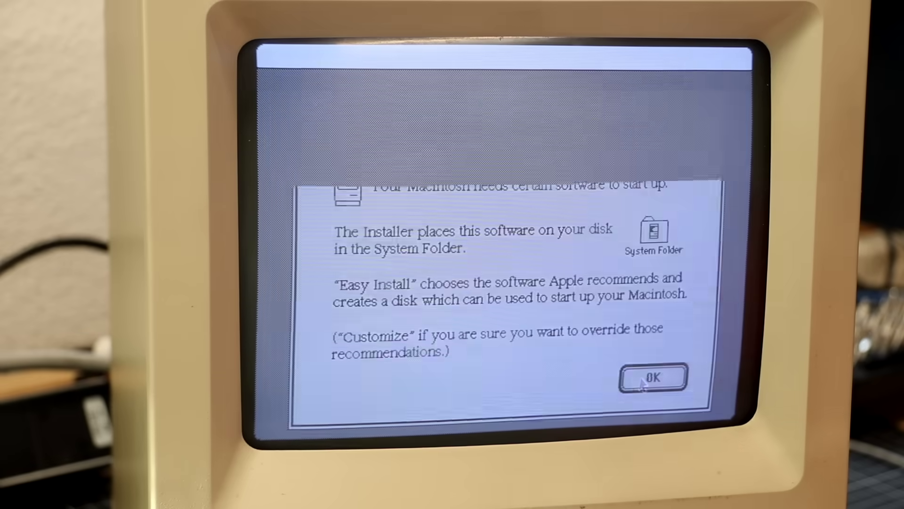
click(671, 319)
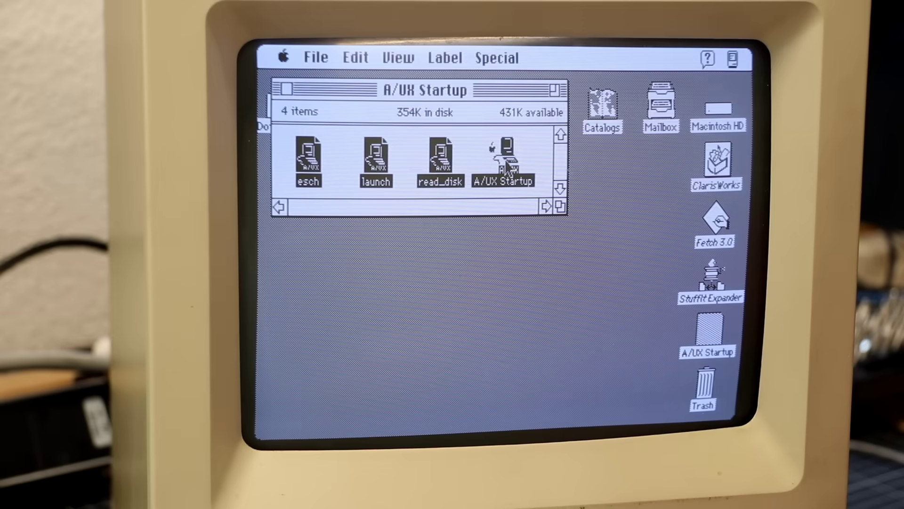
Open the A/UX Floppy Launch disk and start the A_UX Install program.
double_click(504, 183)
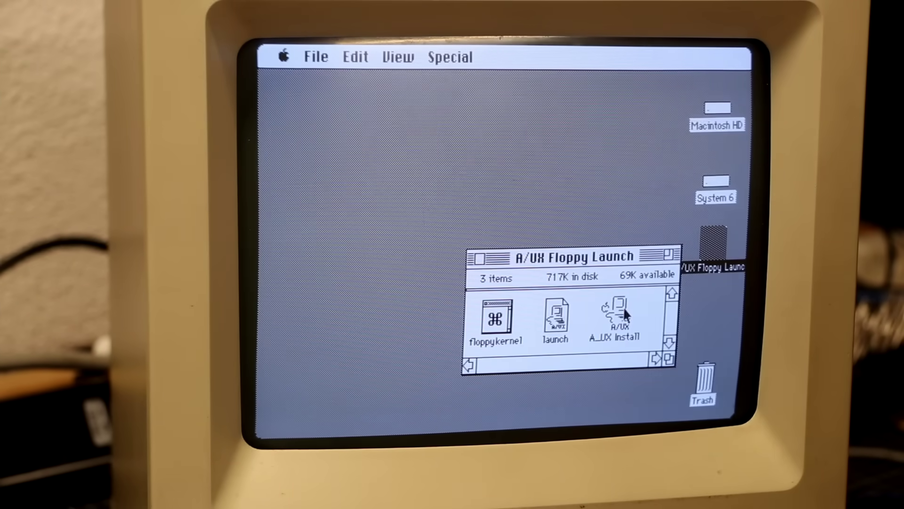
click(624, 315)
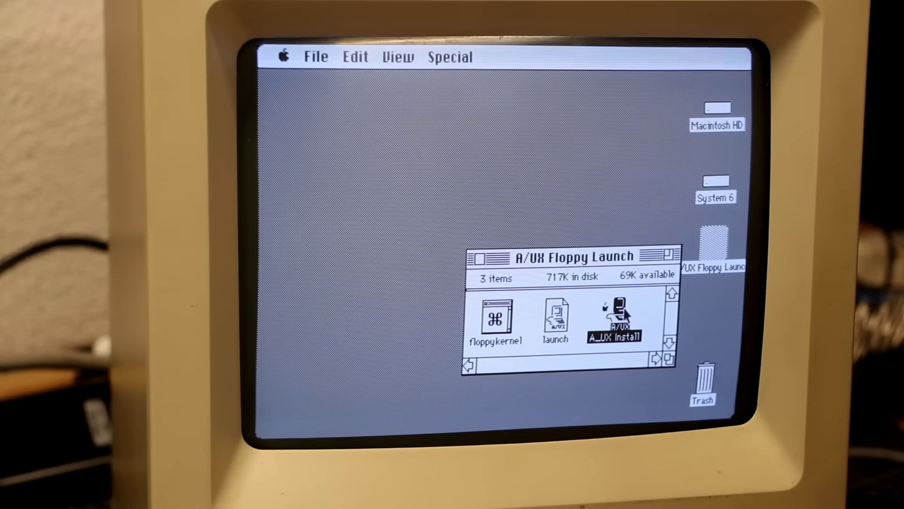
double_click(625, 315)
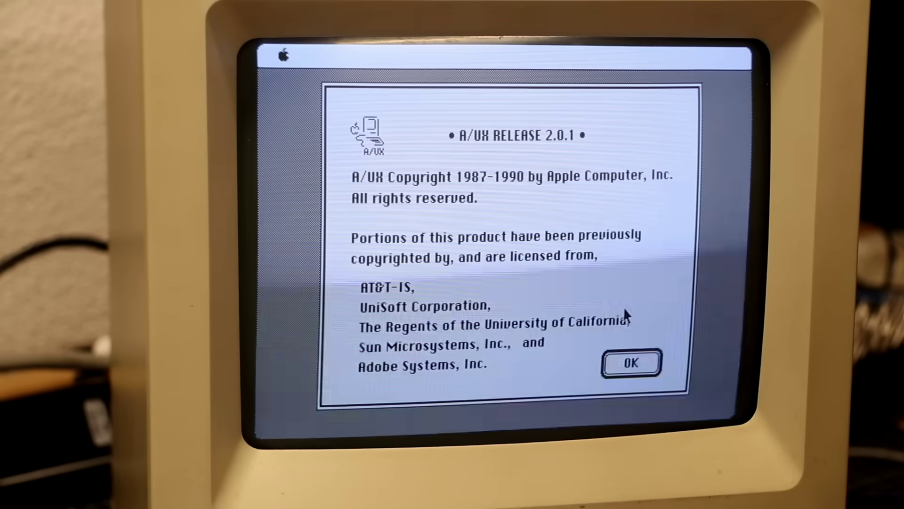
Answer the installer prompts: CD media, hard disk SCSI ID 0, CD drive ID 3, new file system.
click(631, 359)
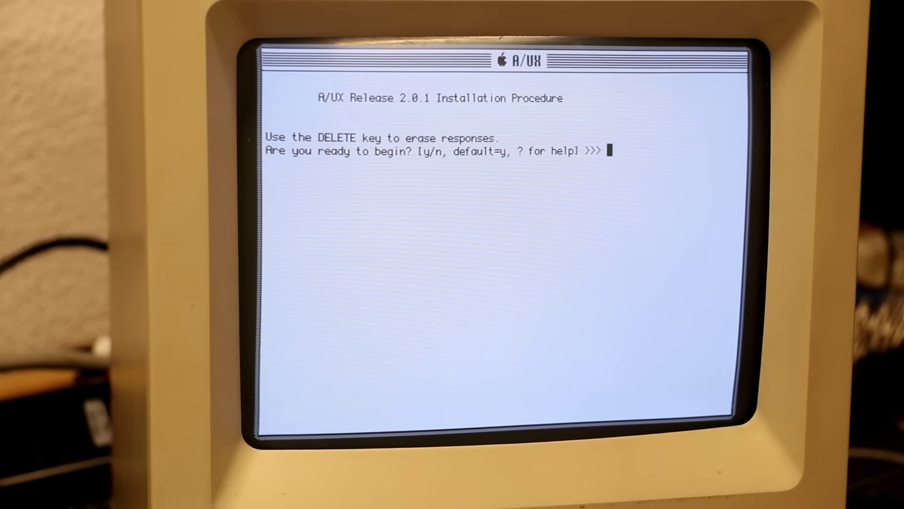
text(y)
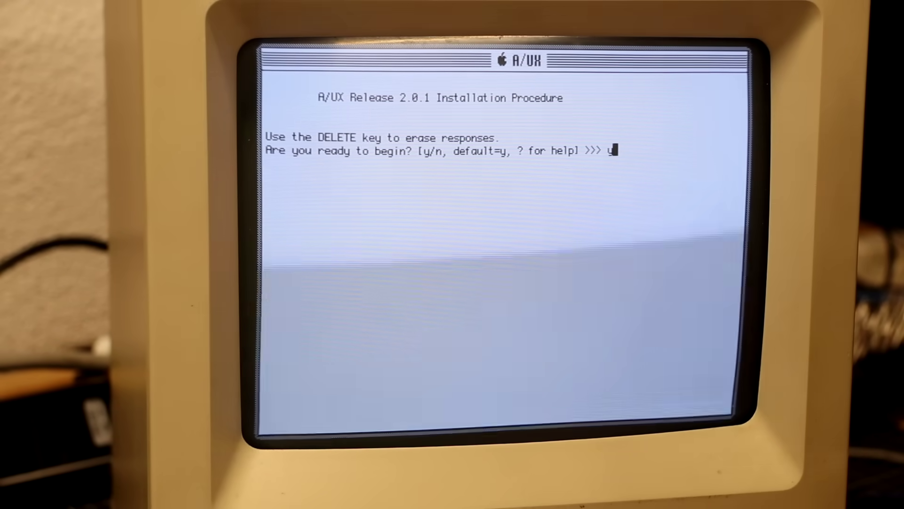
key(Return)
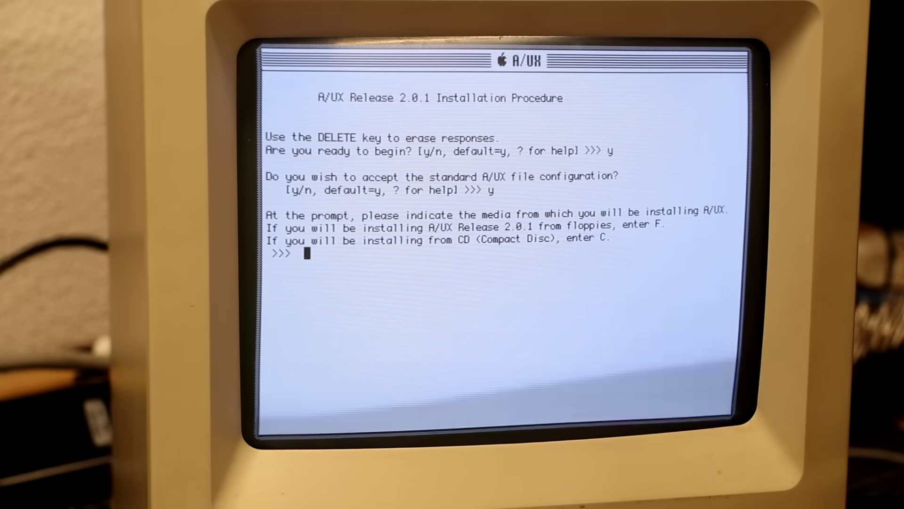
text(c)
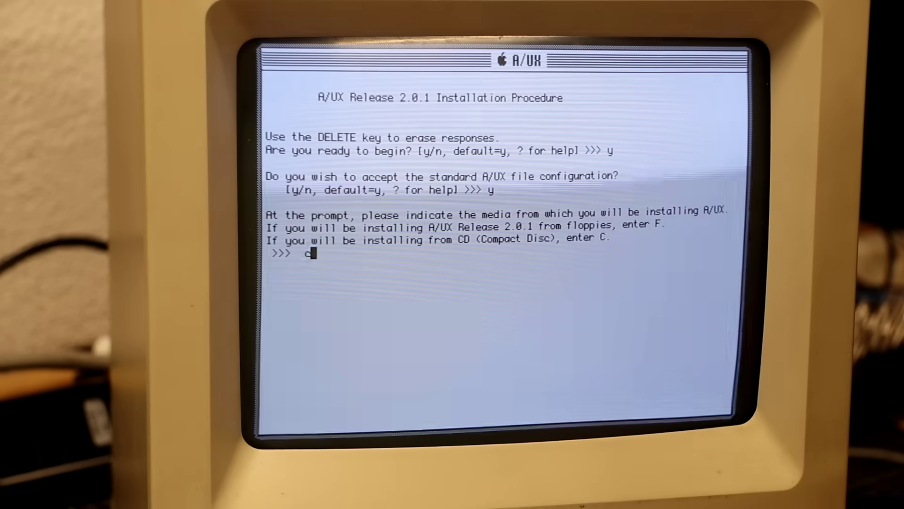
key(Return)
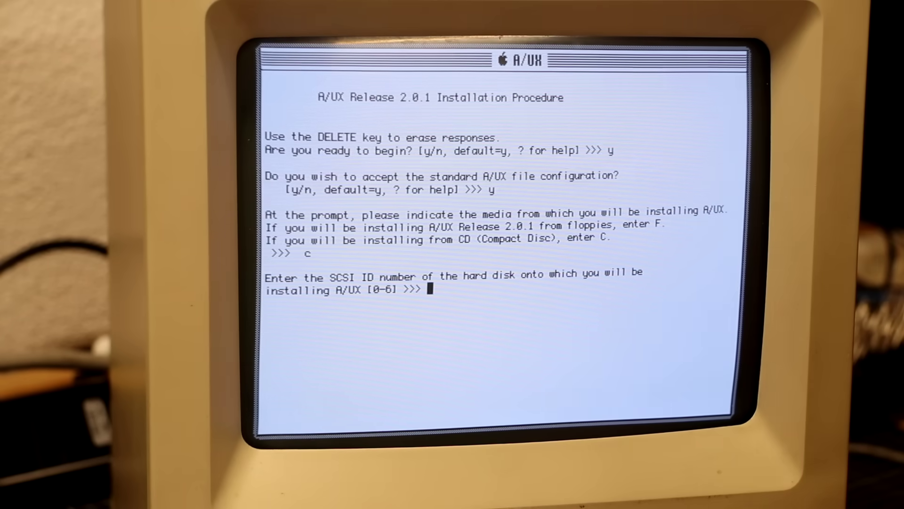
text(0)
key(Return)
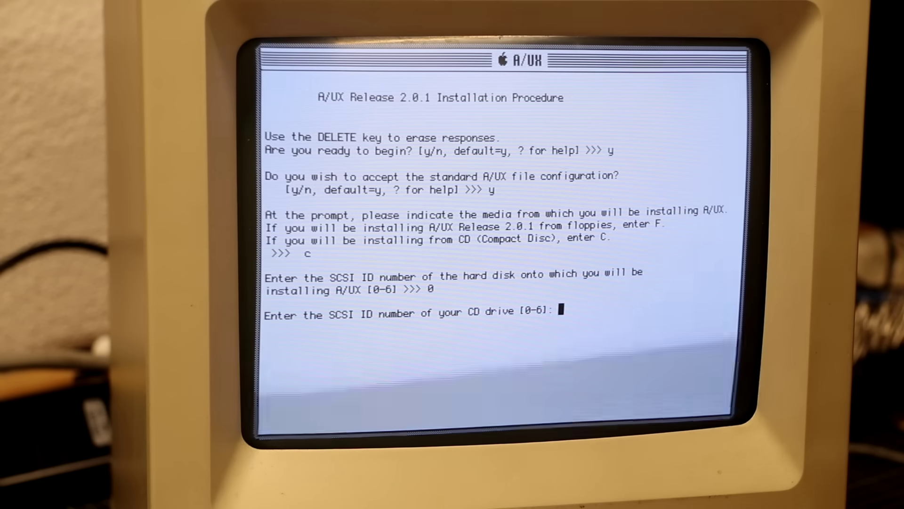
text(3)
key(Return)
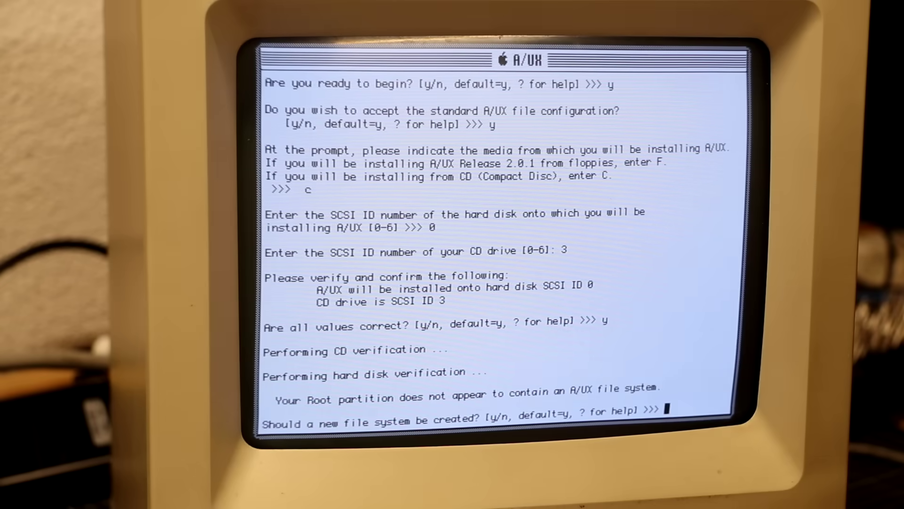
text(y)
key(Return)
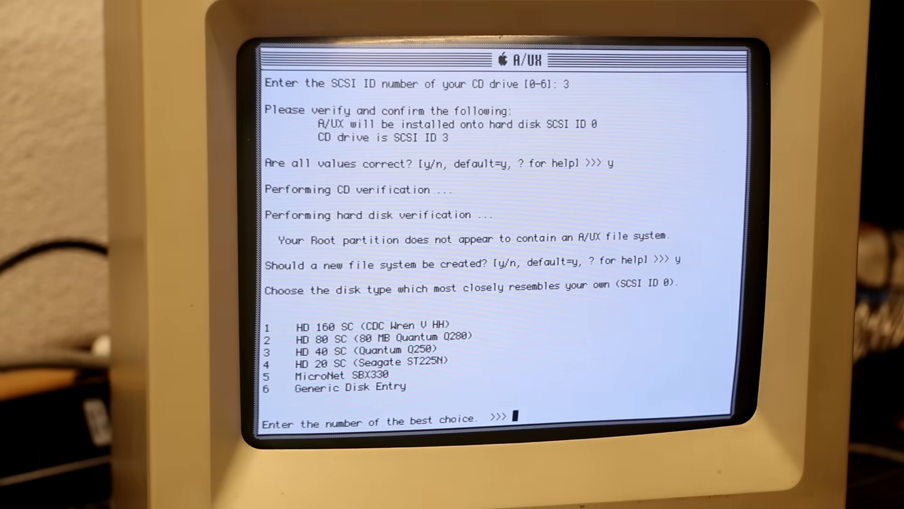
text(6)
Choose Generic Disk Entry (6) as the disk type, then reboot once critical files are installed.
key(Return)
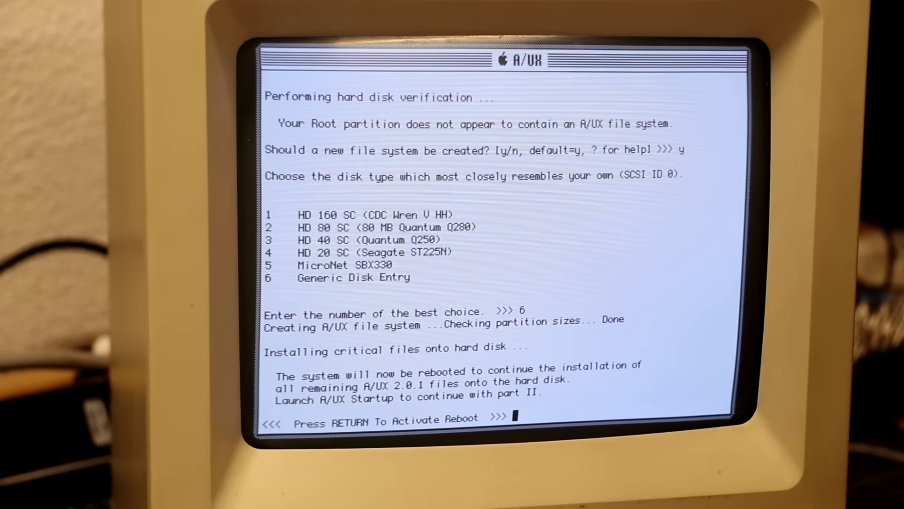
key(Return)
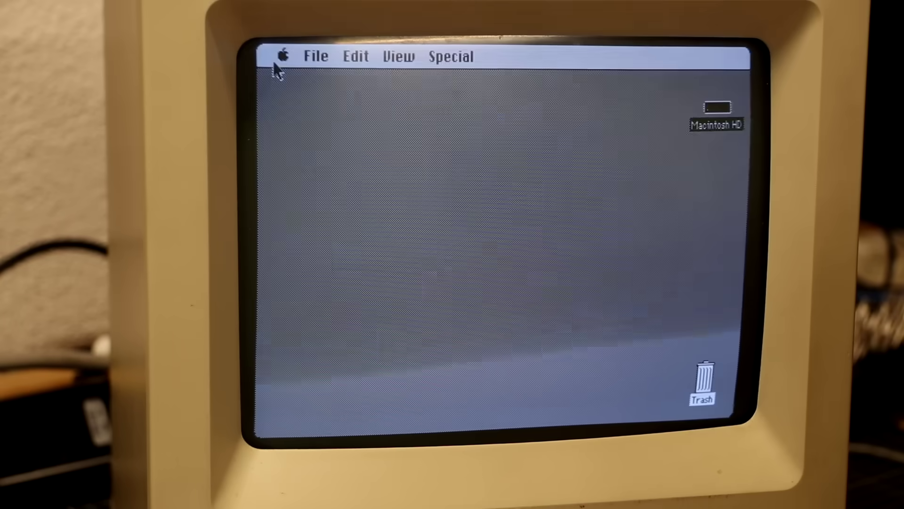
Open Macintosh HD, start A/UX Startup, and dismiss its copyright notice.
double_click(710, 126)
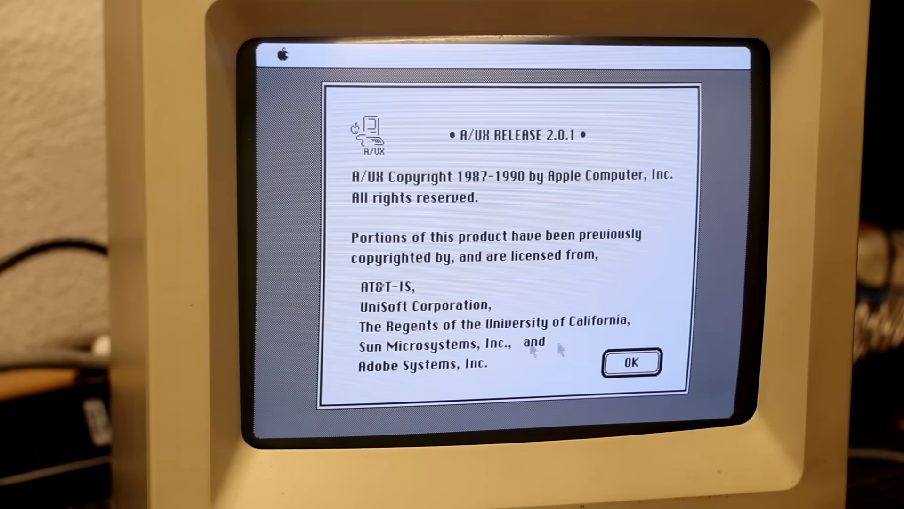
click(632, 364)
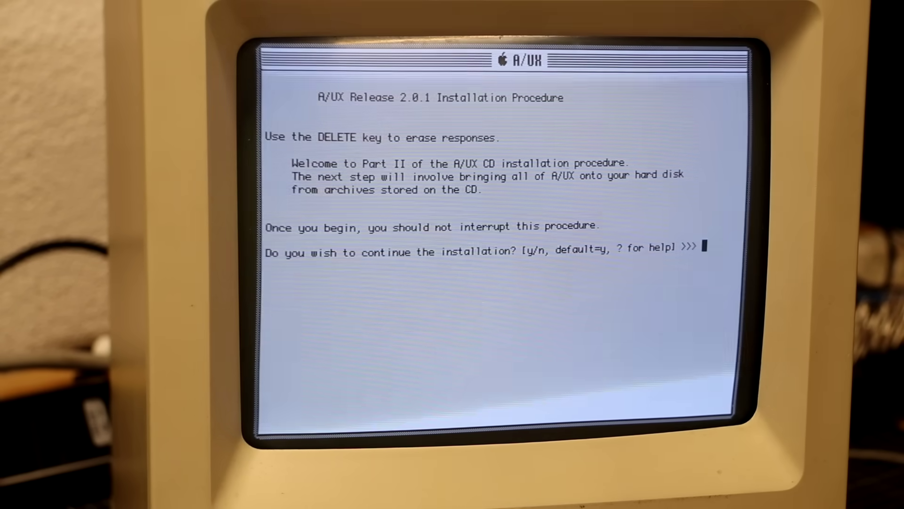
text(y)
Answer y to continue the Part II installation and let it finish.
key(Return)
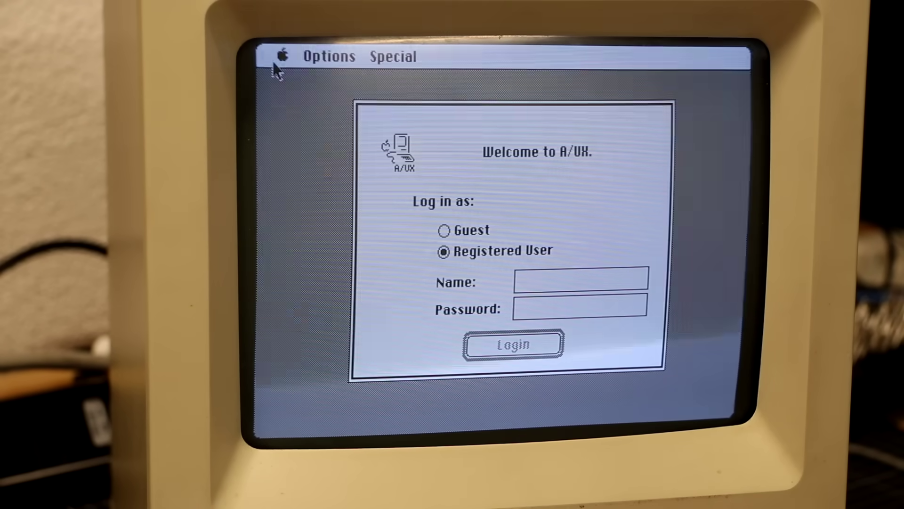
text(r)
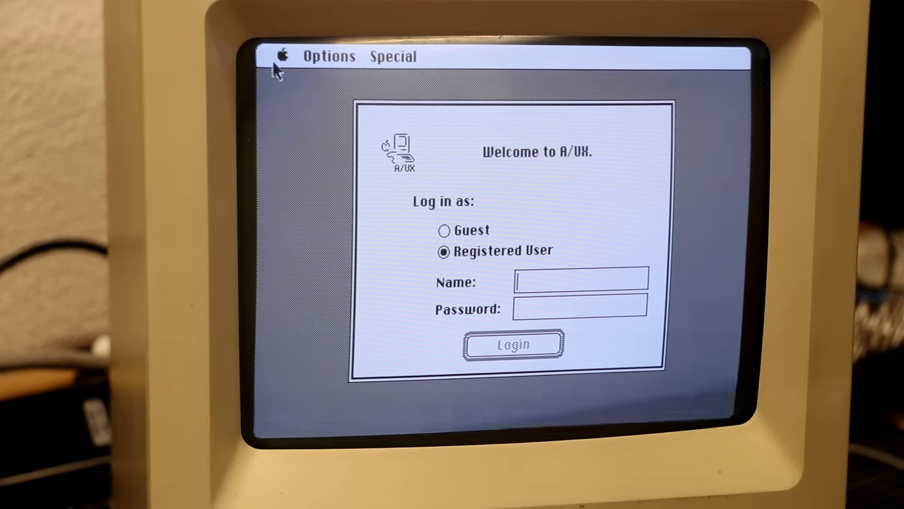
text(oot)
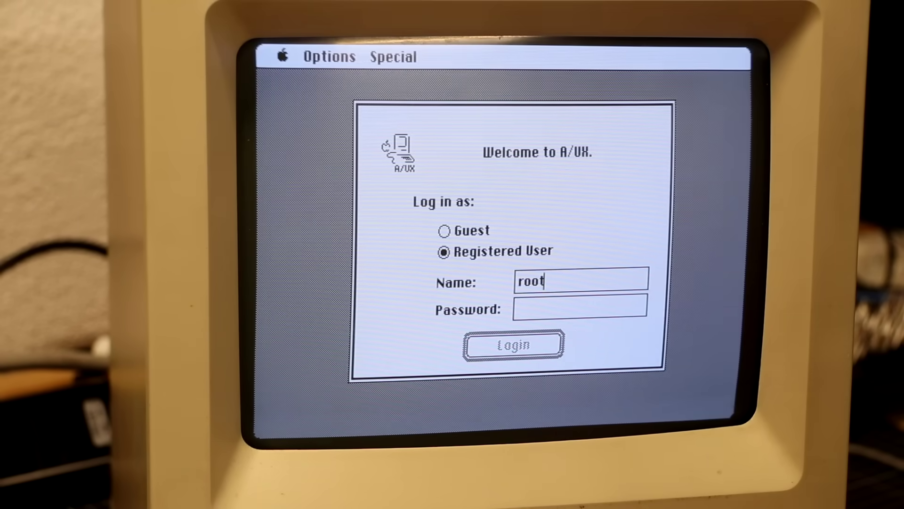
Enter root as the login name and log in.
key(Tab)
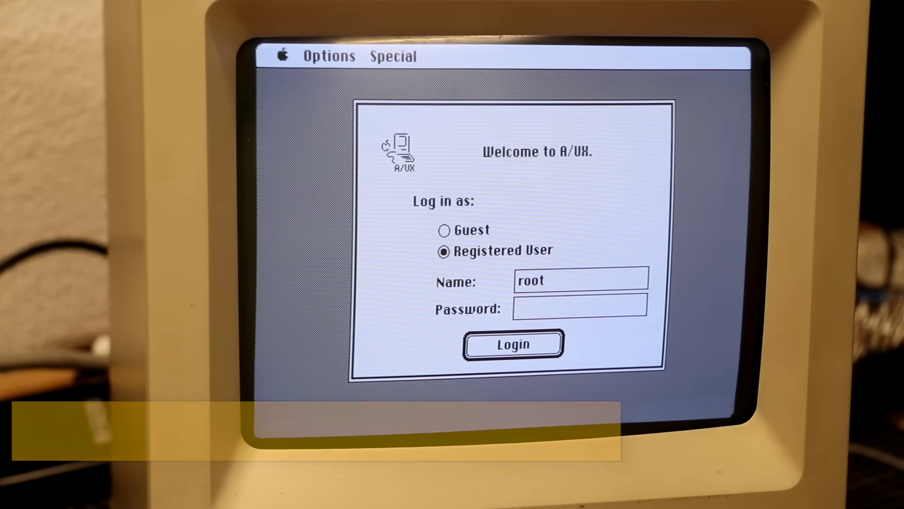
key(Return)
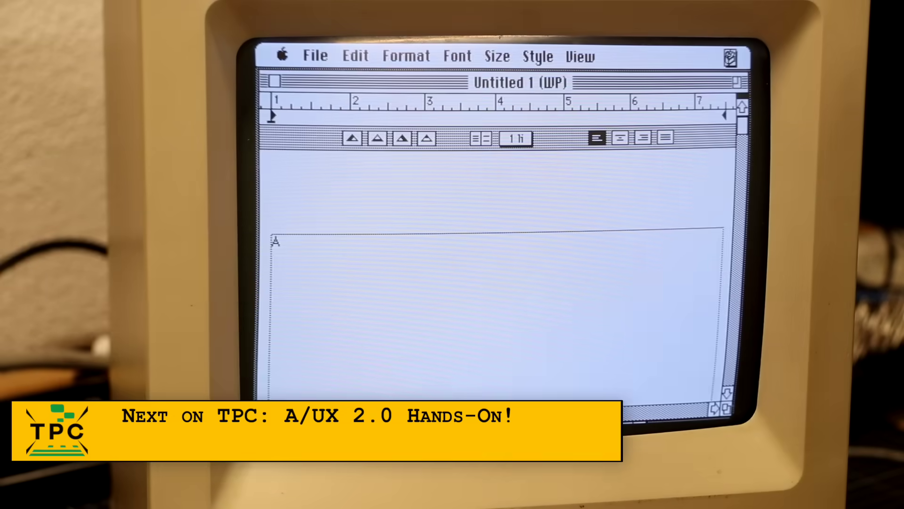
text(native app)
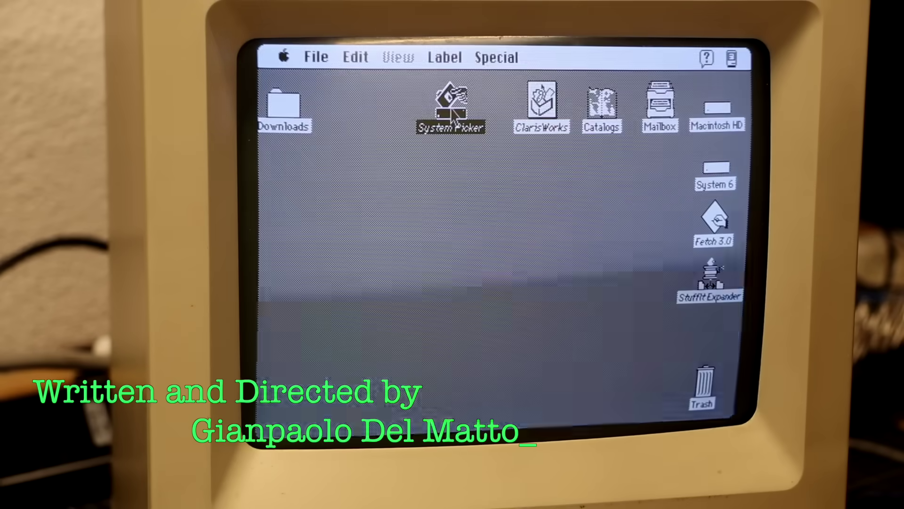
Launch System Picker and open its list of available System Folders.
double_click(453, 119)
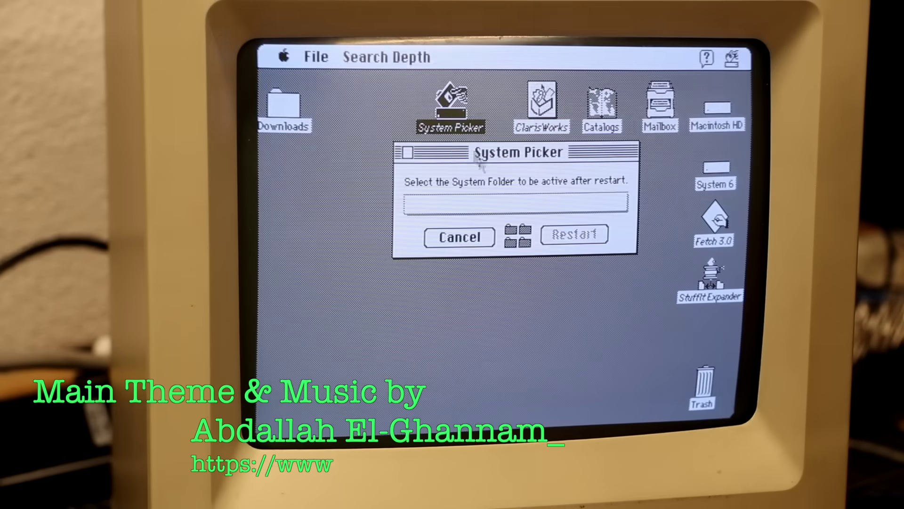
click(572, 204)
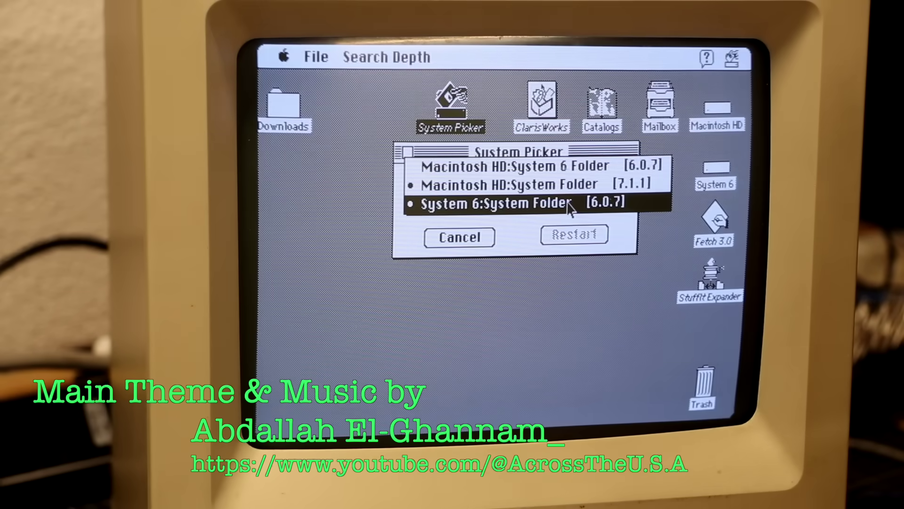